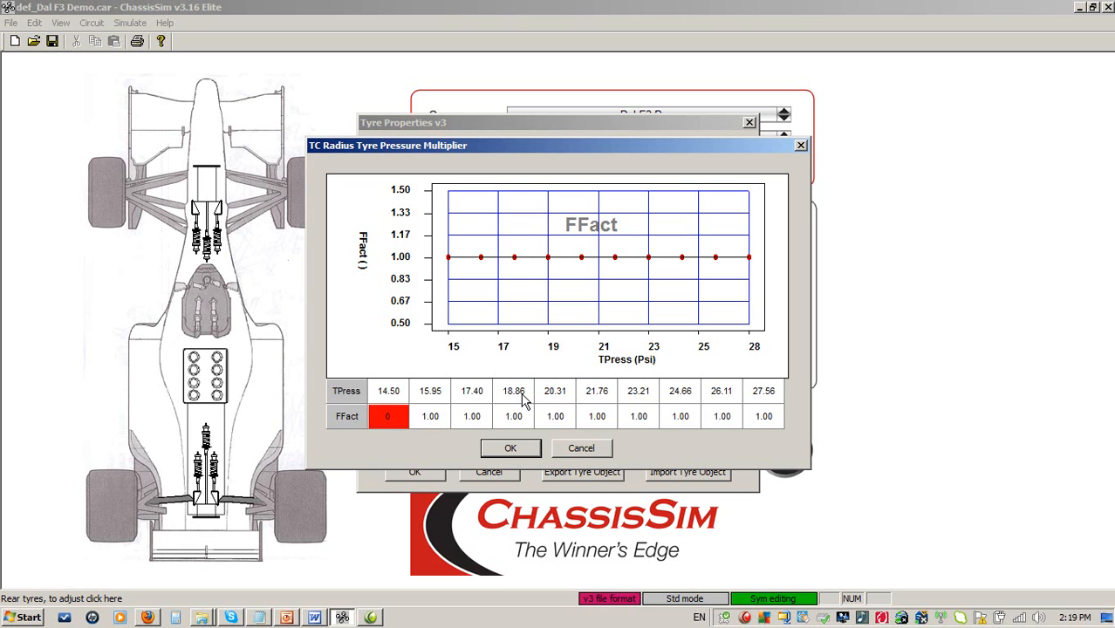
Linearly interpolate the FFact values from 0.80 at 14.50 psi up to 1.00 at 21.76 psi.
key(Tab)
key(Tab)
key(Tab)
key(Tab)
key(Tab)
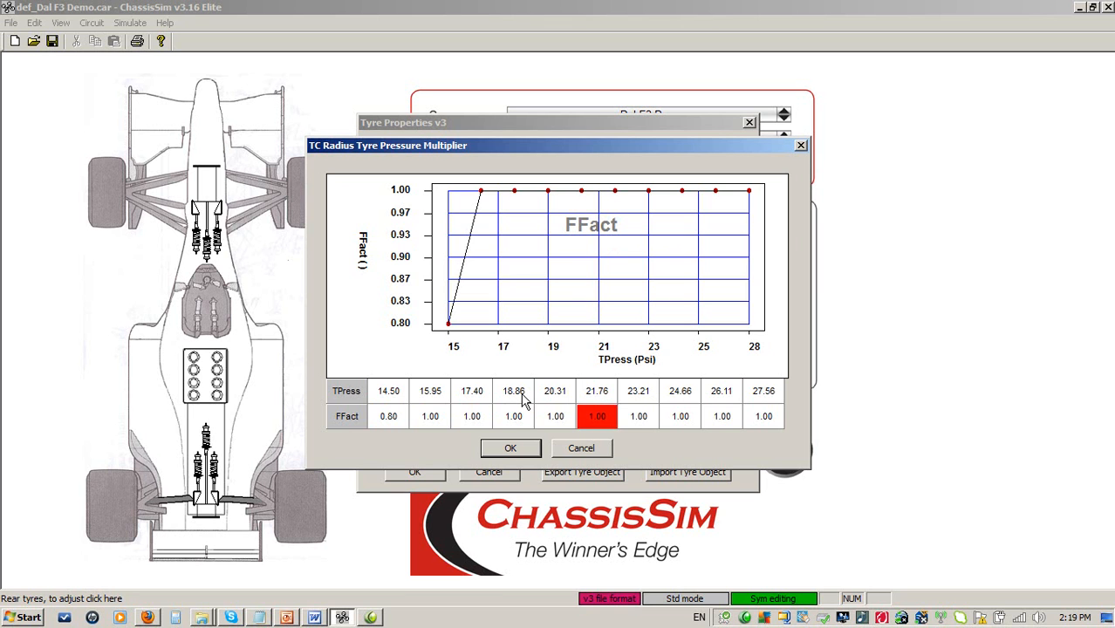
key(shift+Tab)
key(shift+Tab)
key(shift+Tab)
key(shift+Tab)
key(shift+Tab)
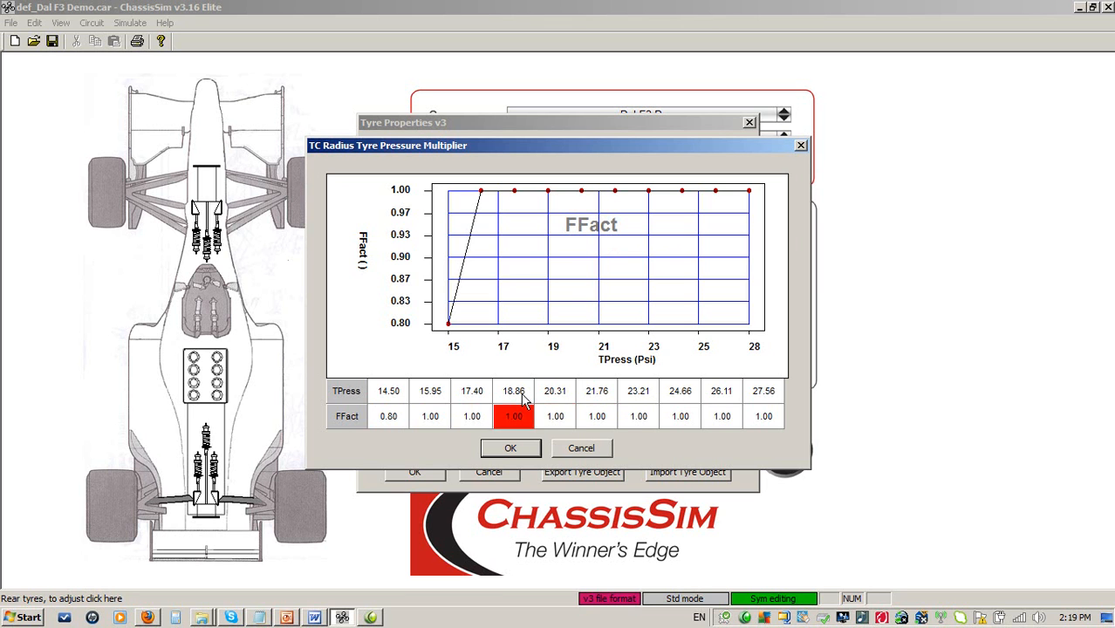
key(shift+Right)
key(shift+Right)
key(shift+Right)
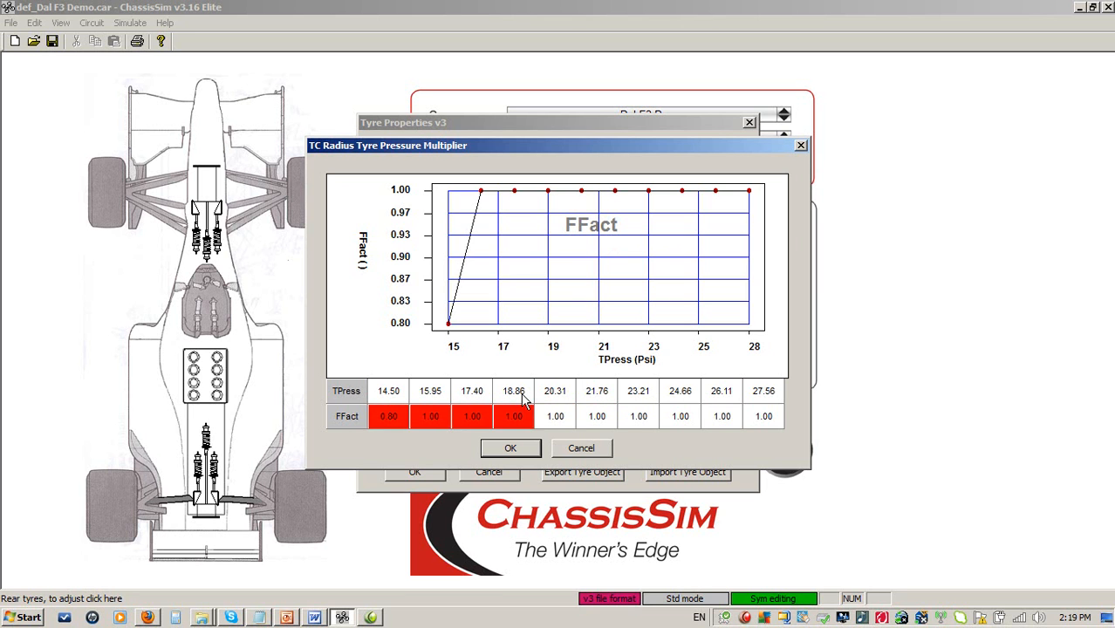
key(shift+Right)
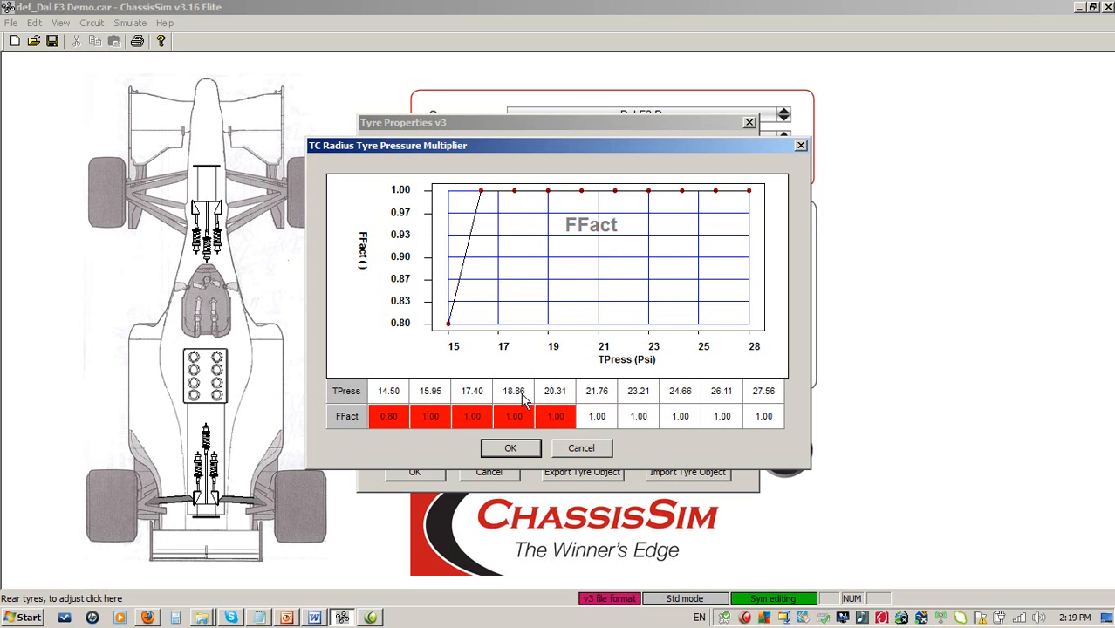
key(shift+Right)
key(l)
key(Left)
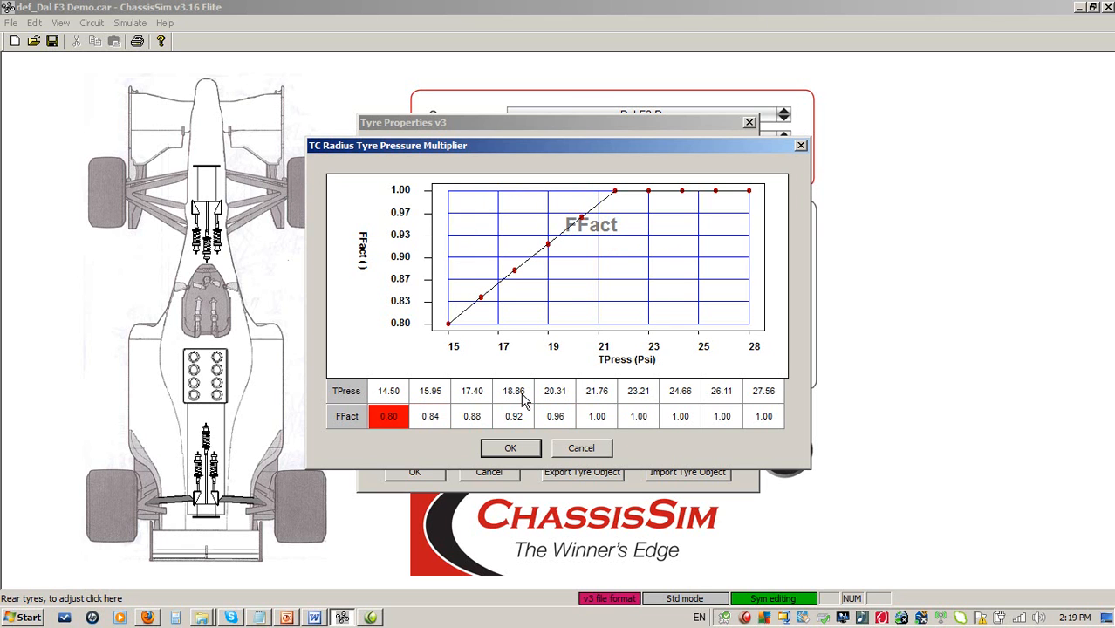
Set the FFact value at the 27.56 psi tyre pressure point to 0.80.
key(Right)
key(Right)
key(Right)
key(Right)
key(Right)
key(Right)
key(Right)
key(Right)
key(Right)
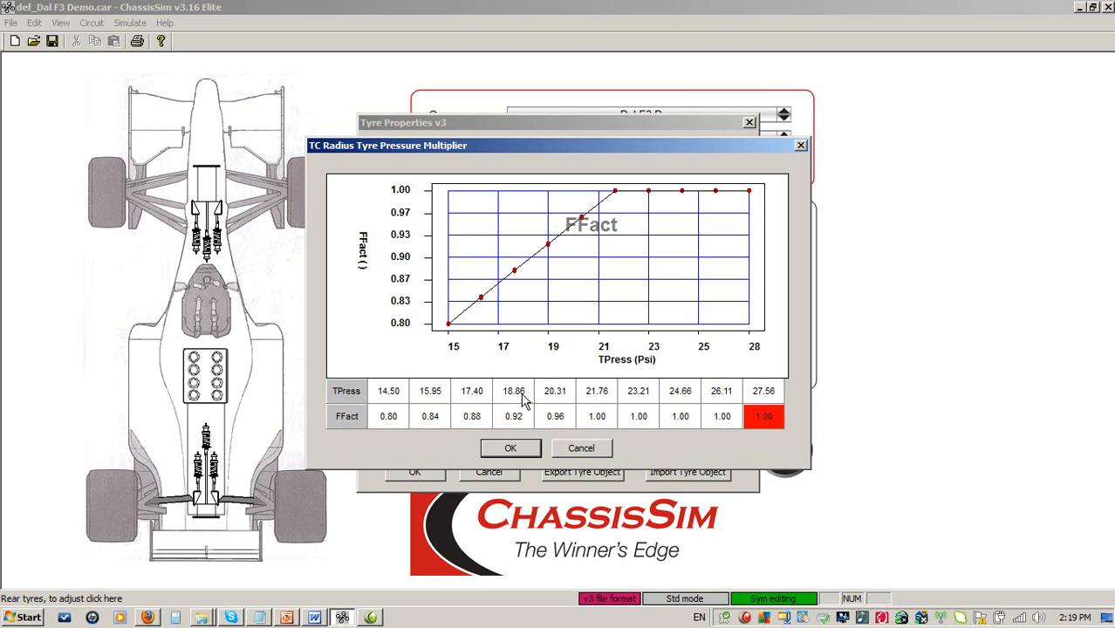
text(0.80)
key(Return)
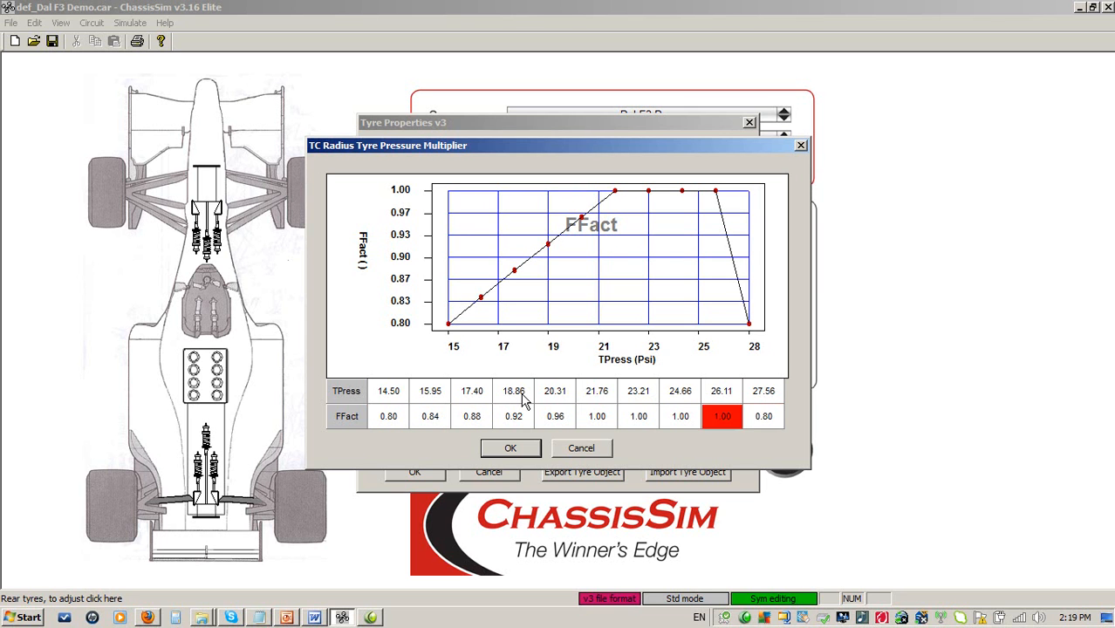
Linearly interpolate the FFact values between 21.76 and 27.56 psi and accept the pressure multiplier curve.
key(shift+Left)
key(shift+Left)
key(shift+Left)
key(shift+Left)
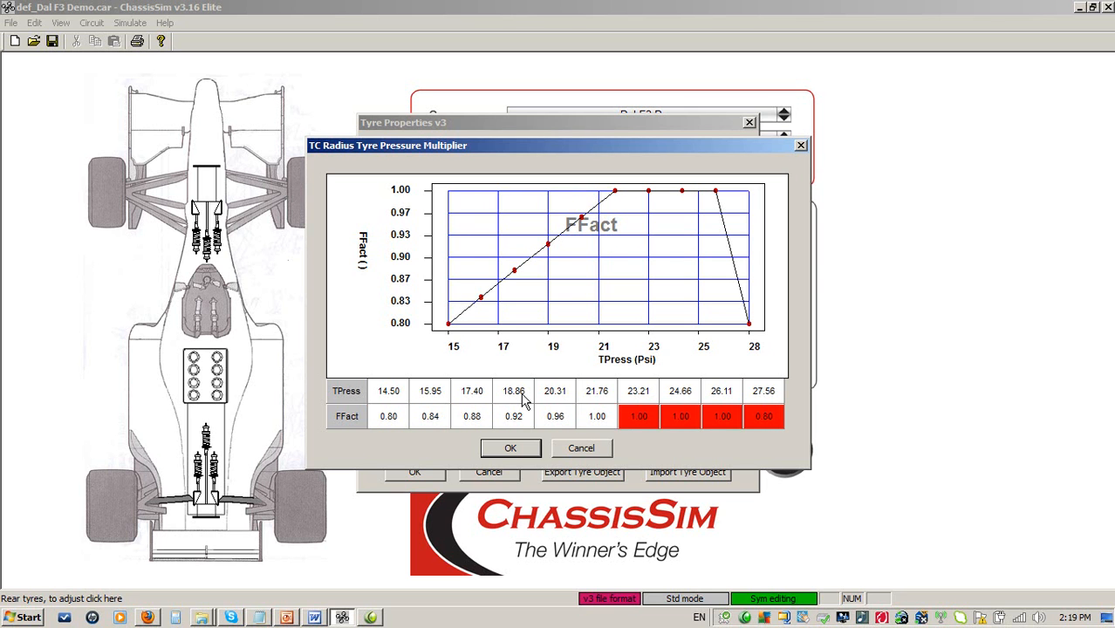
key(ctrl+i)
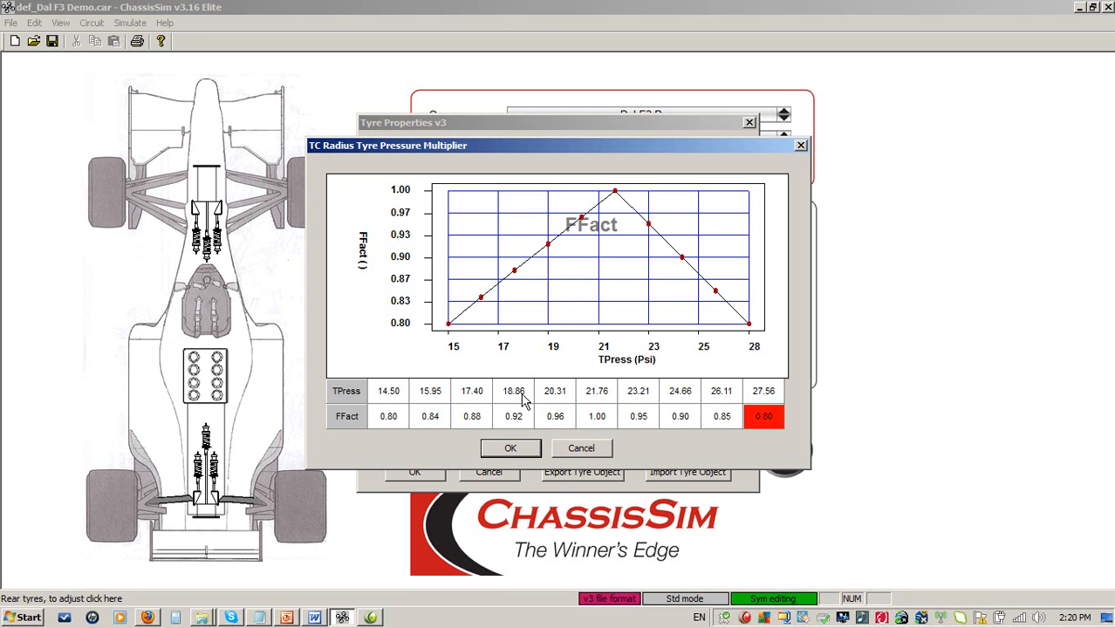
click(532, 451)
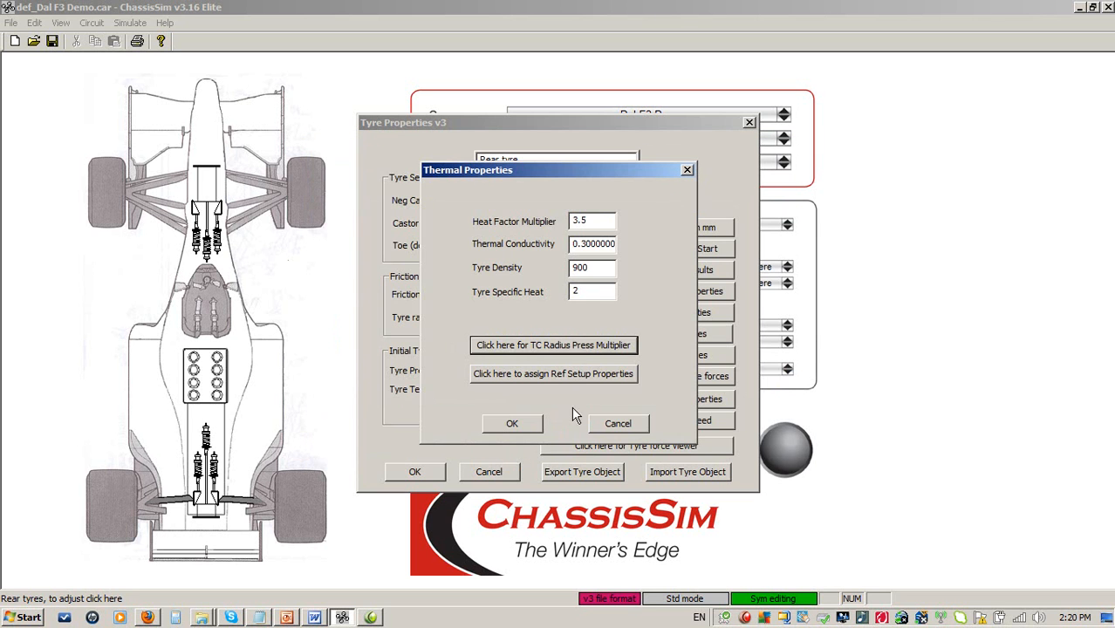
Assign the tyre model reference from the current setup and set the internal pressure multipliers to 20 for roll centre and 1 for tyre pressure.
click(589, 375)
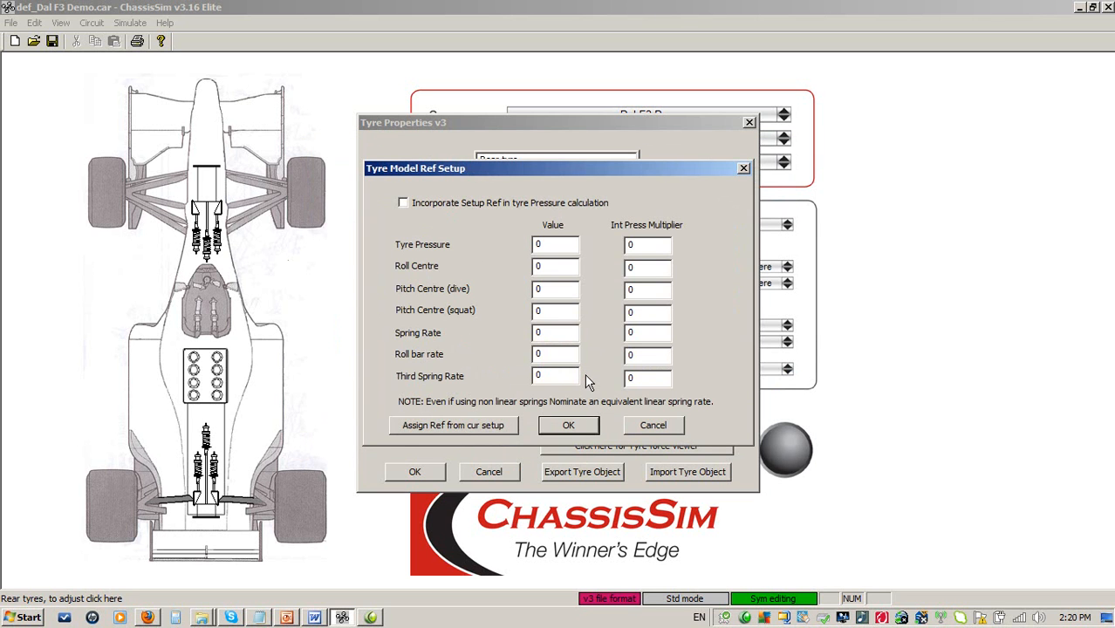
click(461, 433)
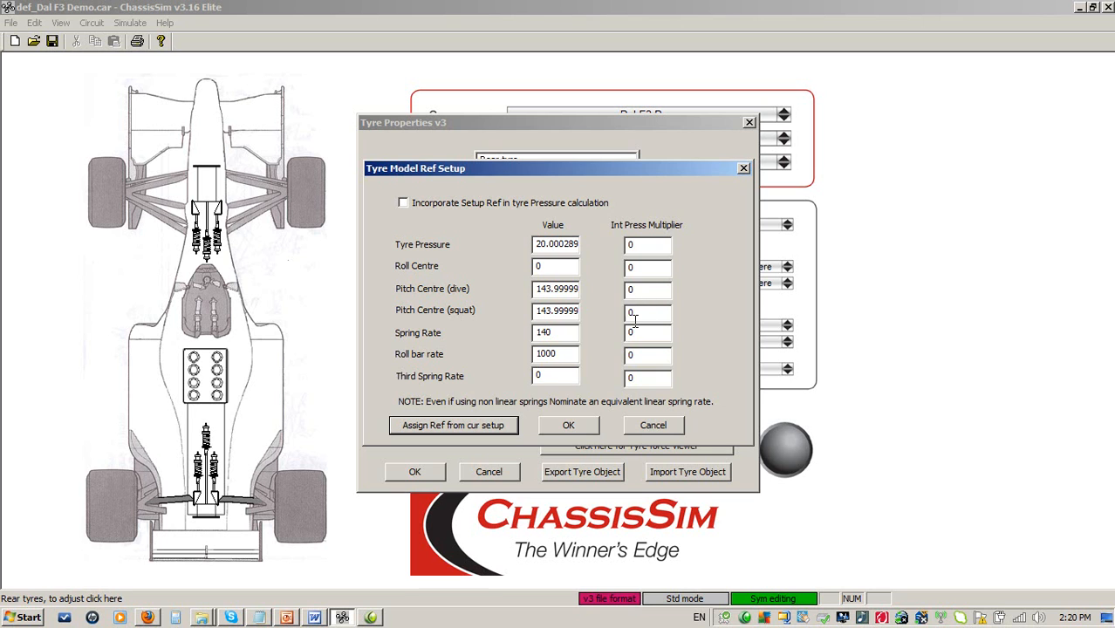
click(649, 267)
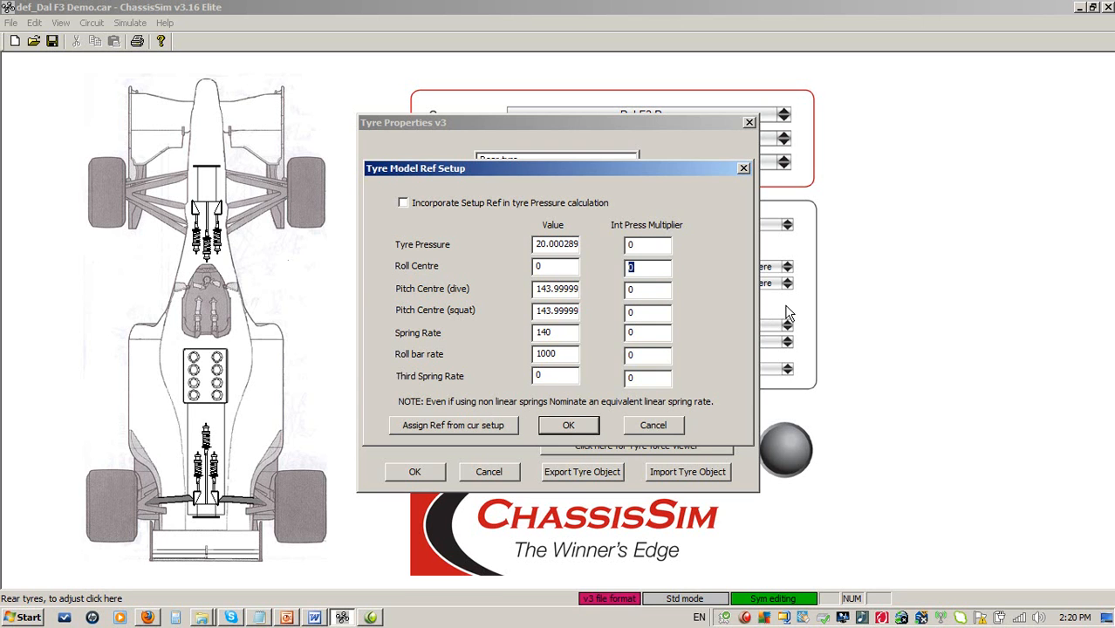
text(20)
key(shift+Tab)
text(1)
Set the internal pressure multipliers to 10 for pitch centre dive and squat, and 5 for spring rate and roll bar rate.
double_click(662, 294)
text(10)
double_click(661, 314)
text(10)
double_click(650, 333)
text(5)
double_click(645, 356)
text(5)
Incorporate the setup reference in the tyre pressure calculation and accept the reference, thermal and rear tyre settings.
click(441, 212)
click(552, 428)
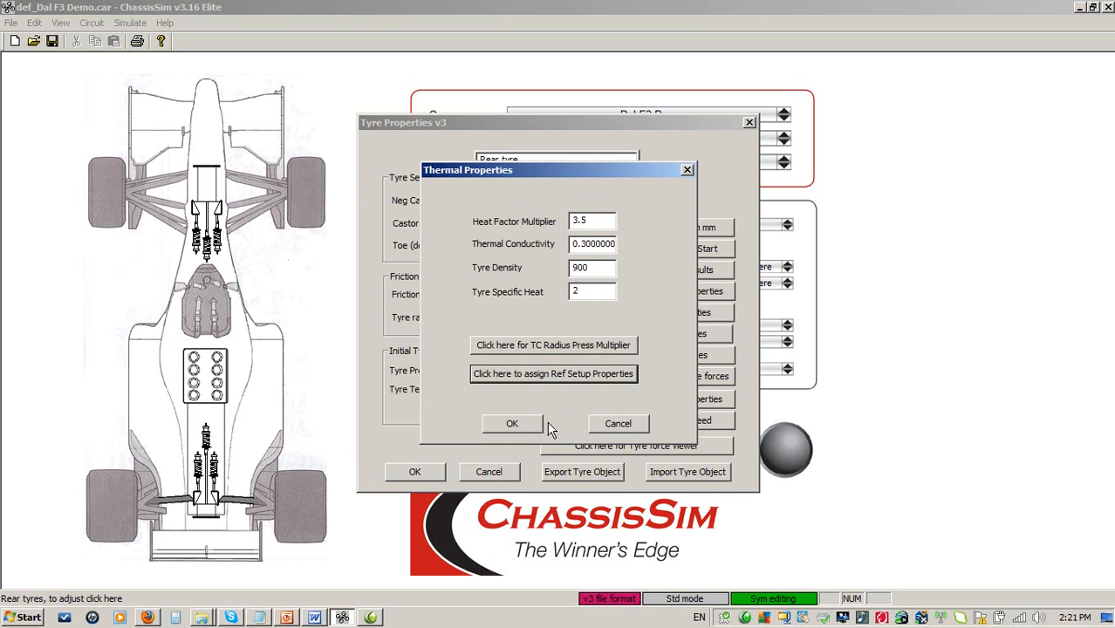
click(519, 424)
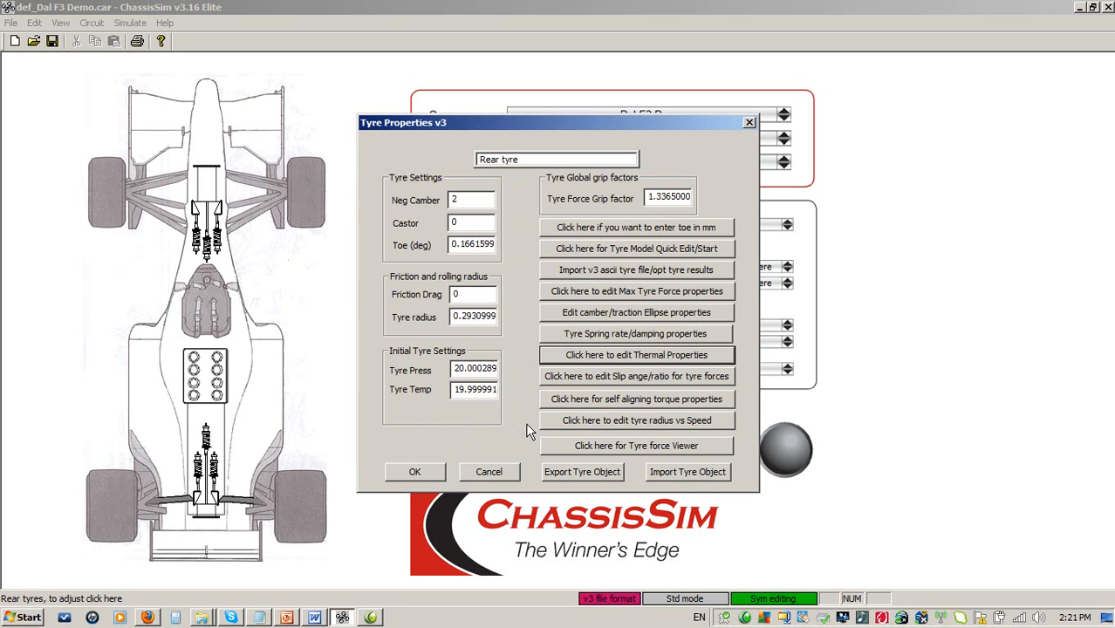
click(414, 472)
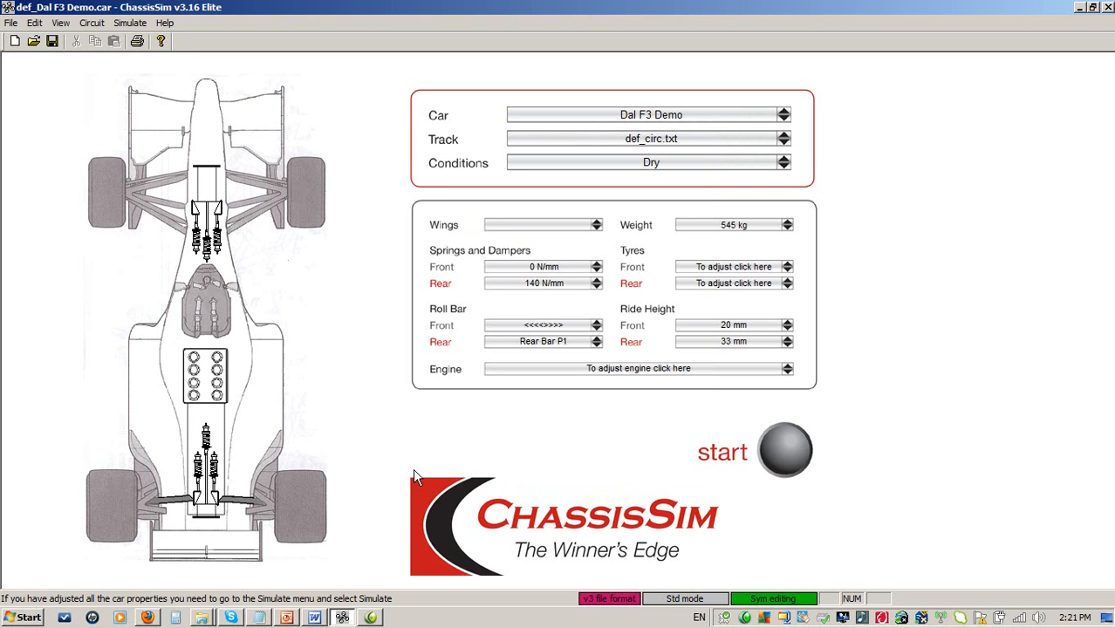
Review the rear tyre's TC radius tyre pressure multiplier curve without changing it.
click(732, 283)
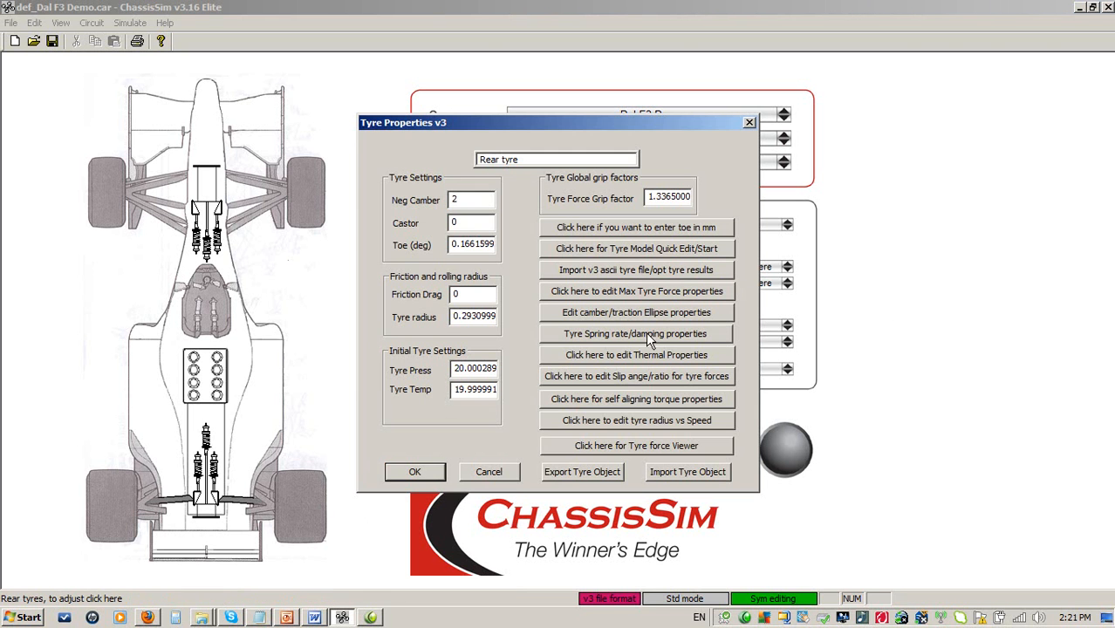
click(647, 355)
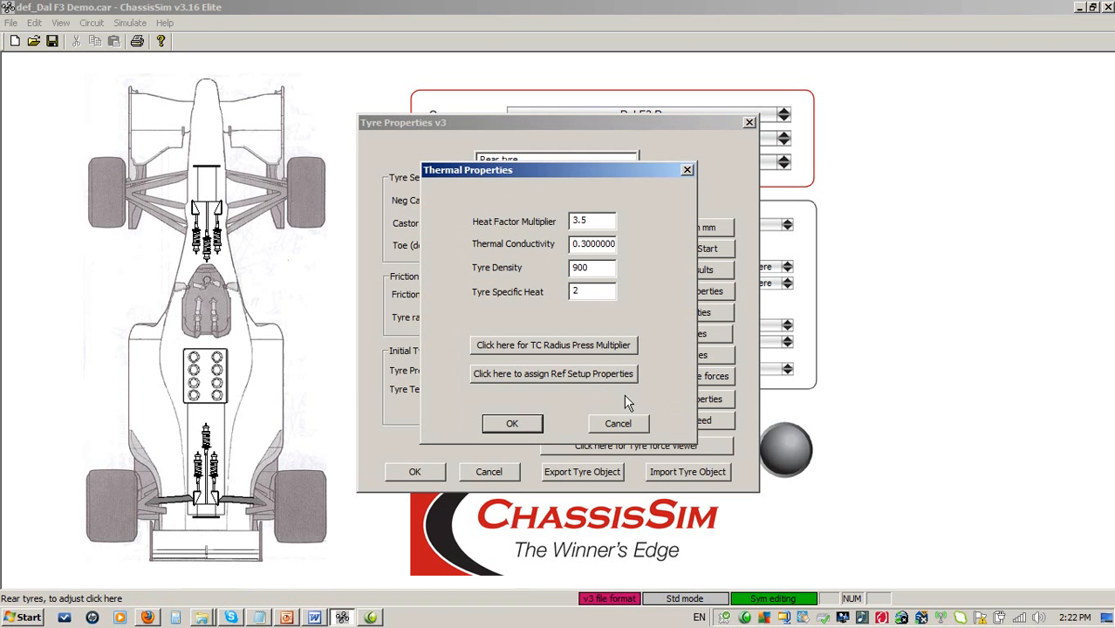
click(595, 346)
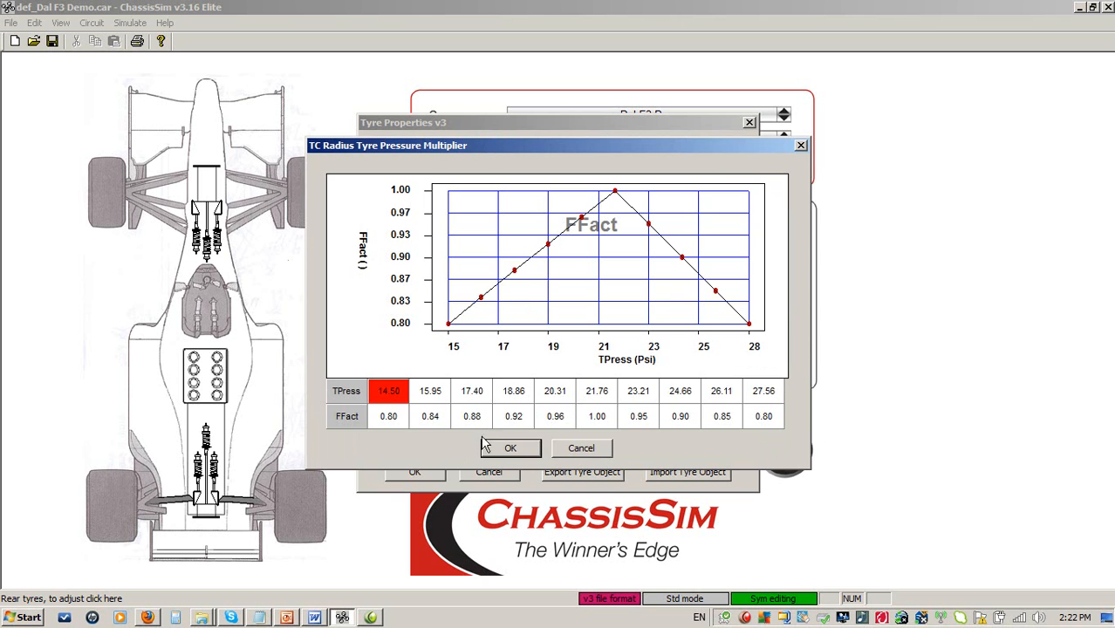
click(581, 449)
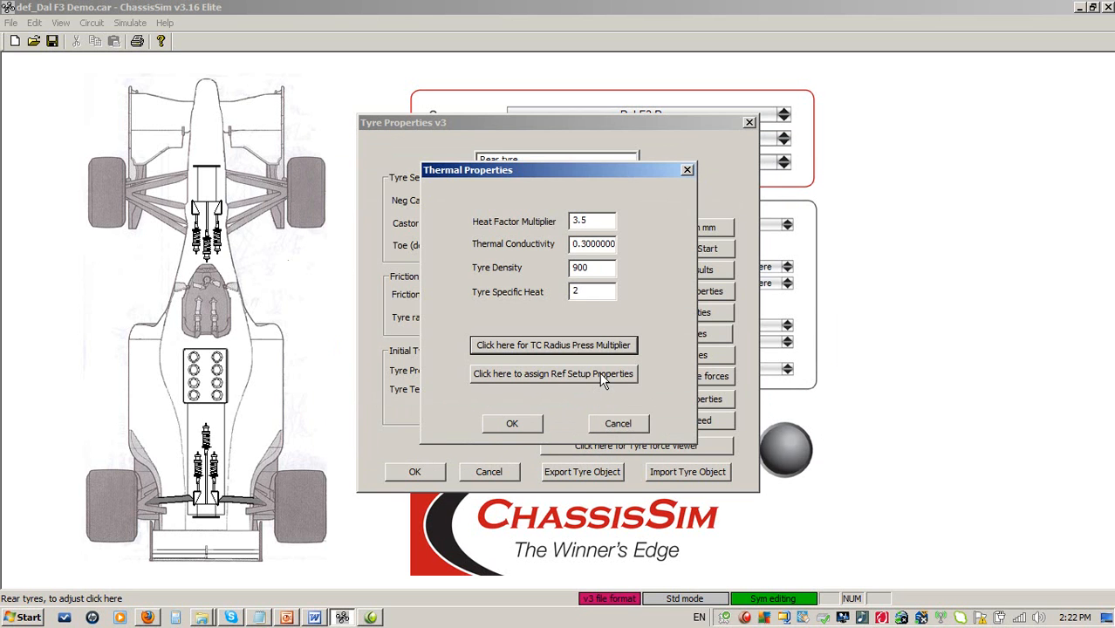
Exclude the setup reference from the rear tyre's pressure calculation and accept the thermal properties.
click(601, 375)
click(476, 208)
click(568, 426)
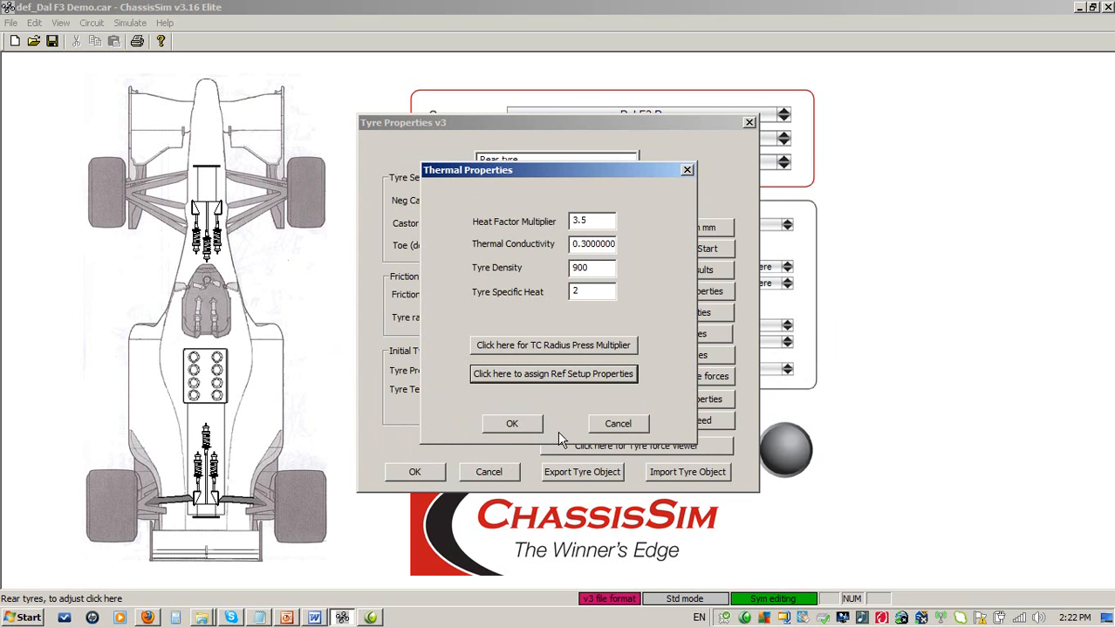
click(519, 427)
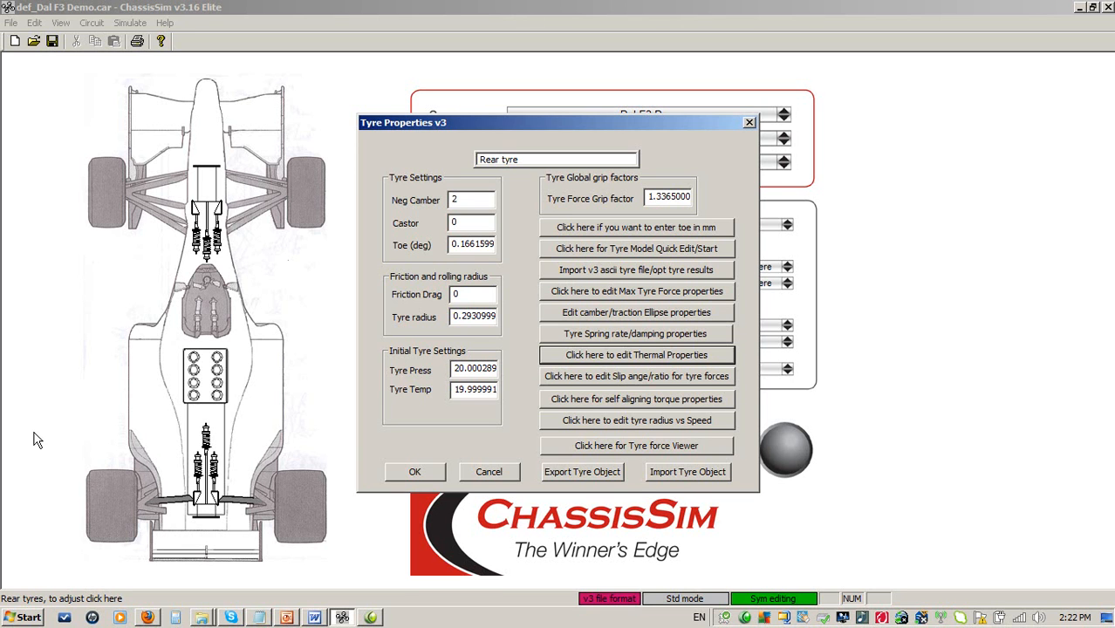
Switch to the PowerPoint slide show to view the "How does Setup Referencing work?" slide.
click(281, 615)
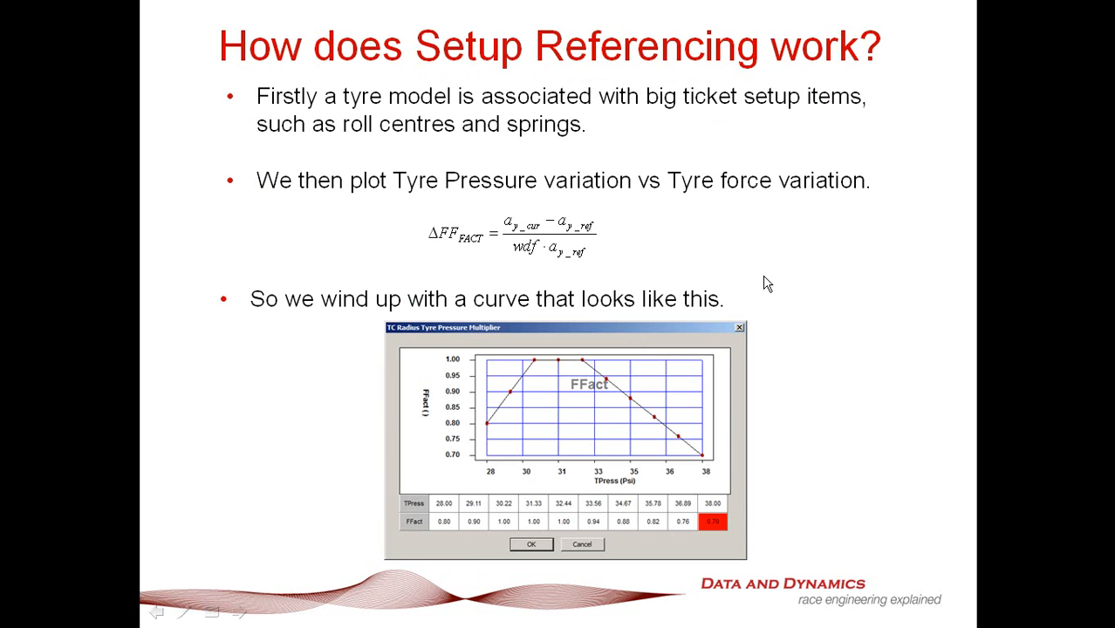
key(Escape)
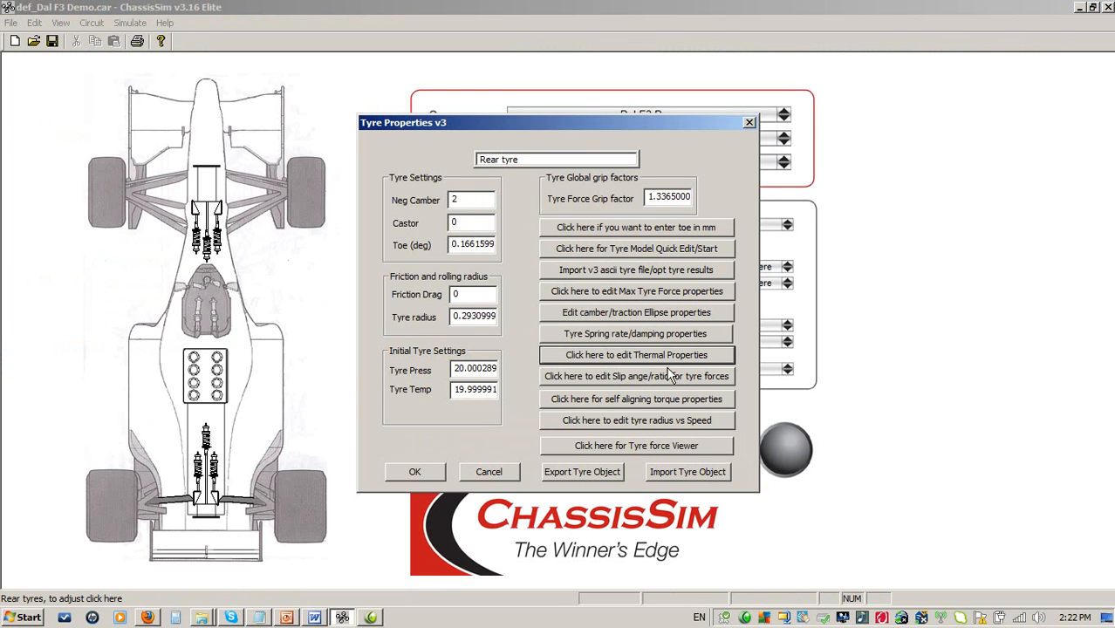
Back in ChassisSim, review the rear tyre's pressure multiplier curve and its reference setup values and multipliers.
click(671, 355)
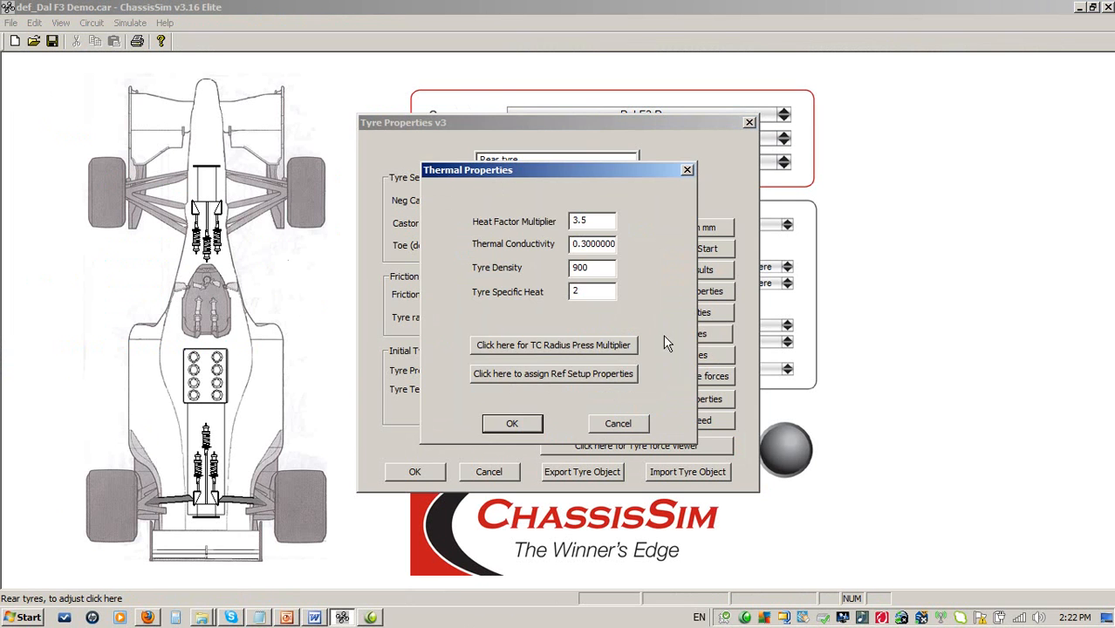
click(622, 349)
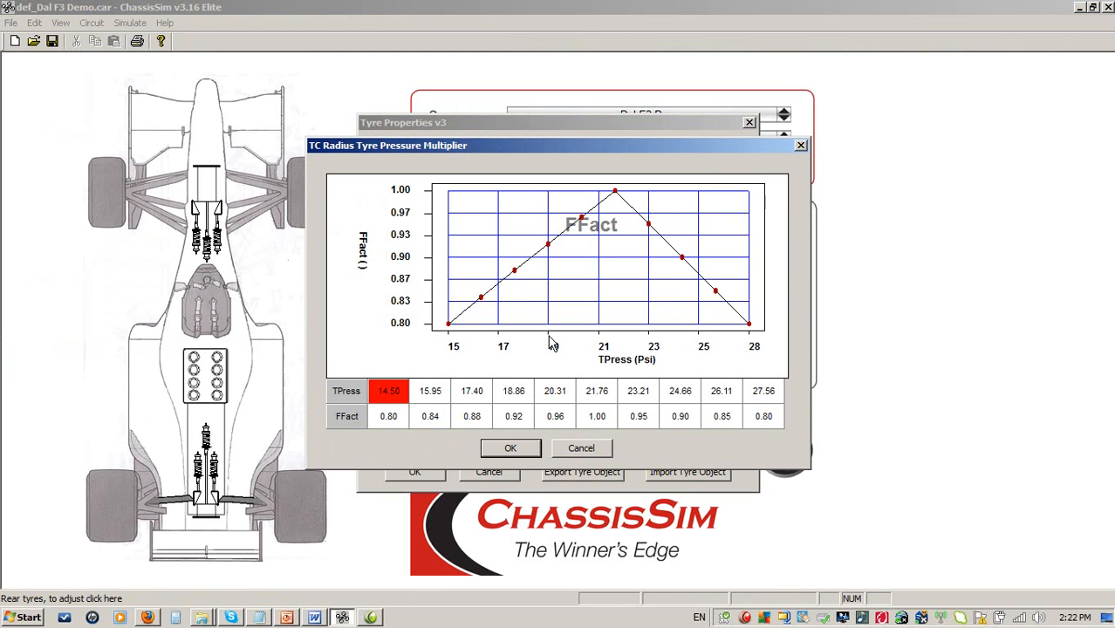
click(509, 448)
click(616, 382)
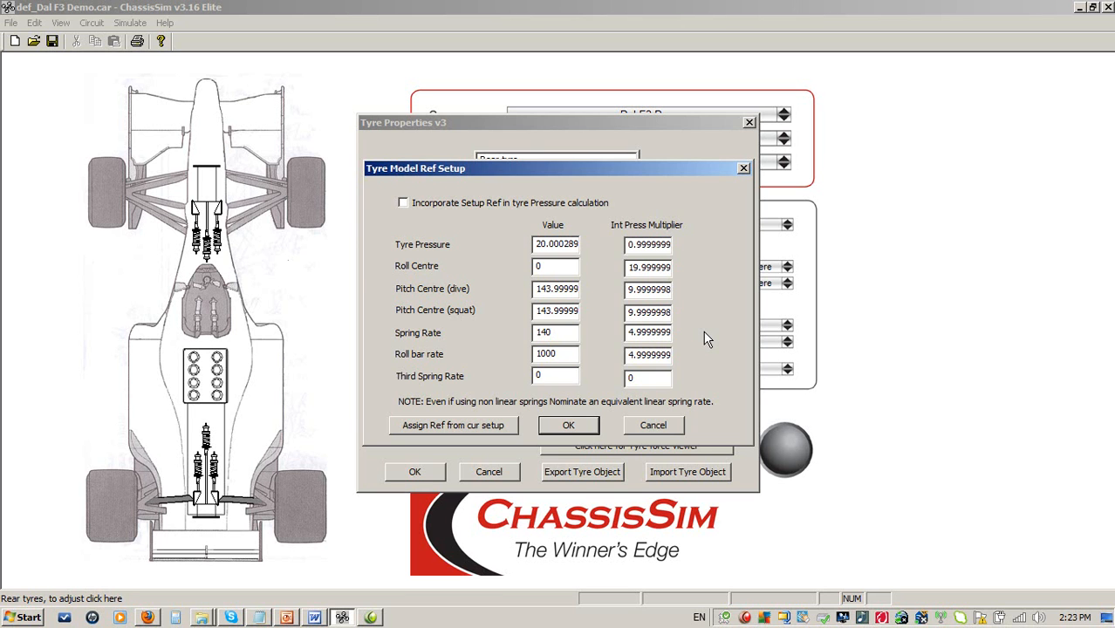
Switch to PowerPoint, start the CSim_v3_Setup_Referencing.ppt slide show and advance to "The why of Setup referencing - Example".
click(287, 617)
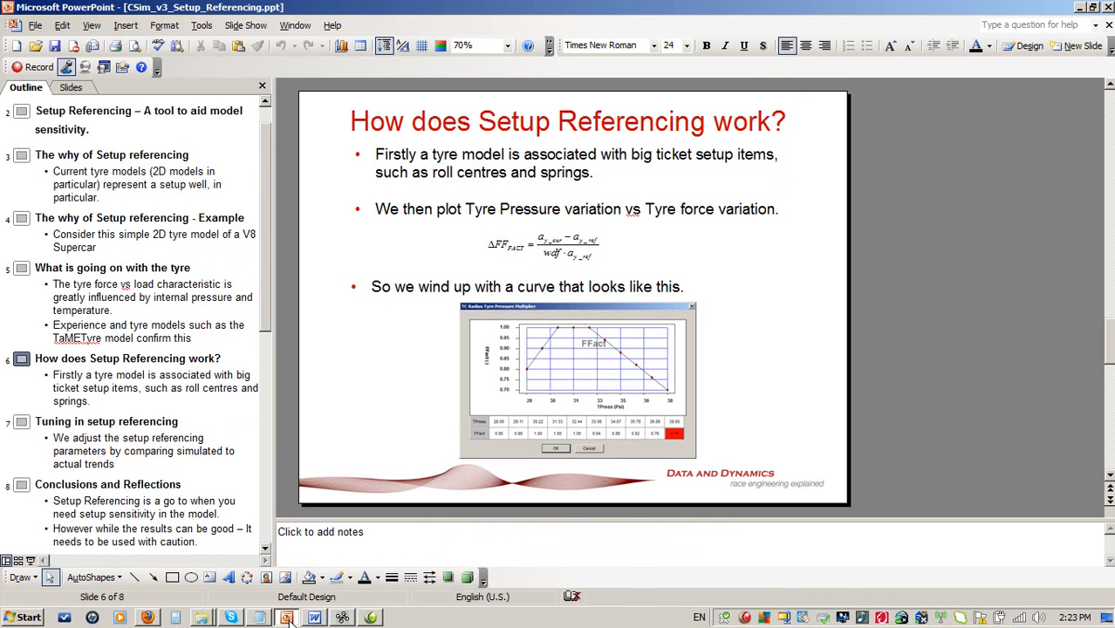
key(F5)
key(Right)
key(Right)
key(Right)
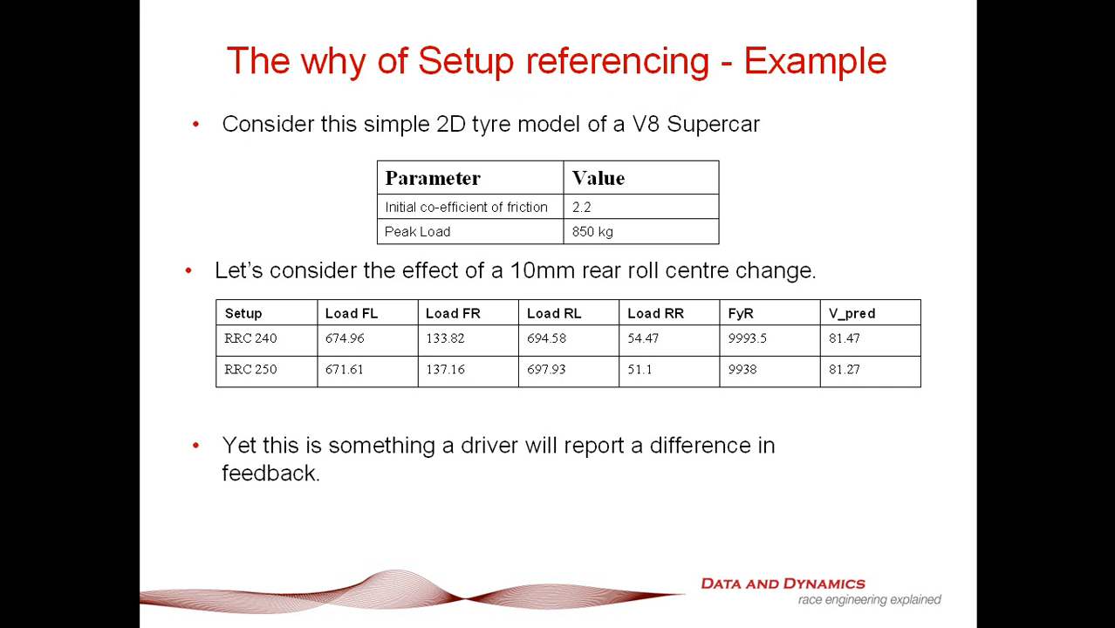